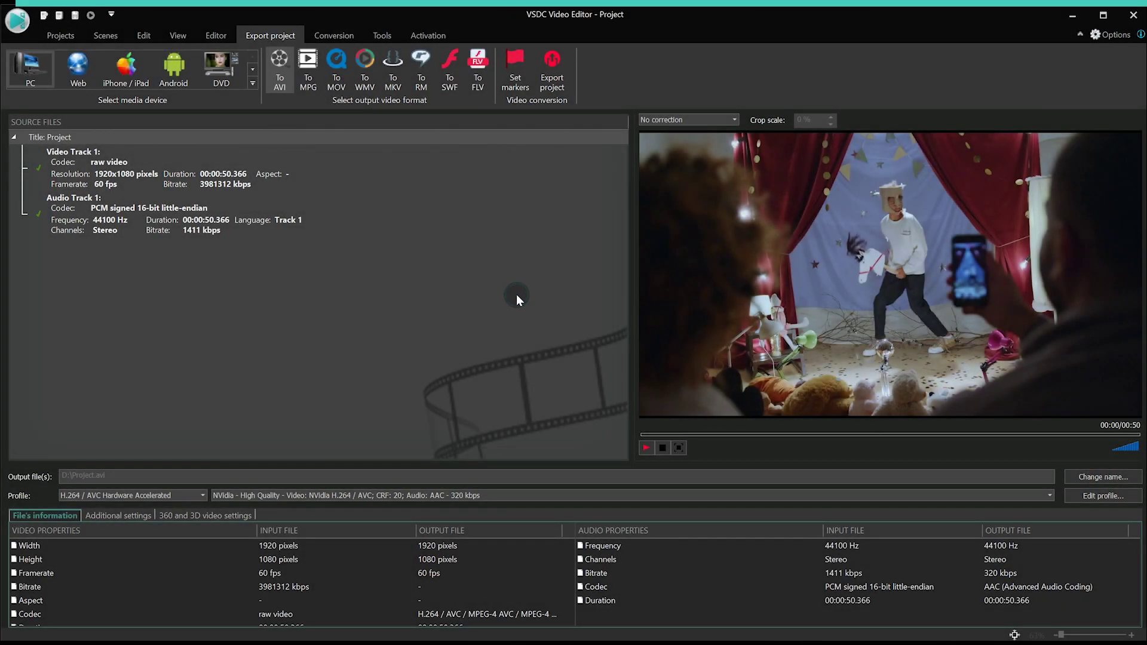
# Begin exporting the project with the H.264 / AVC Hardware Accelerated profile
pyautogui.click(553, 81)
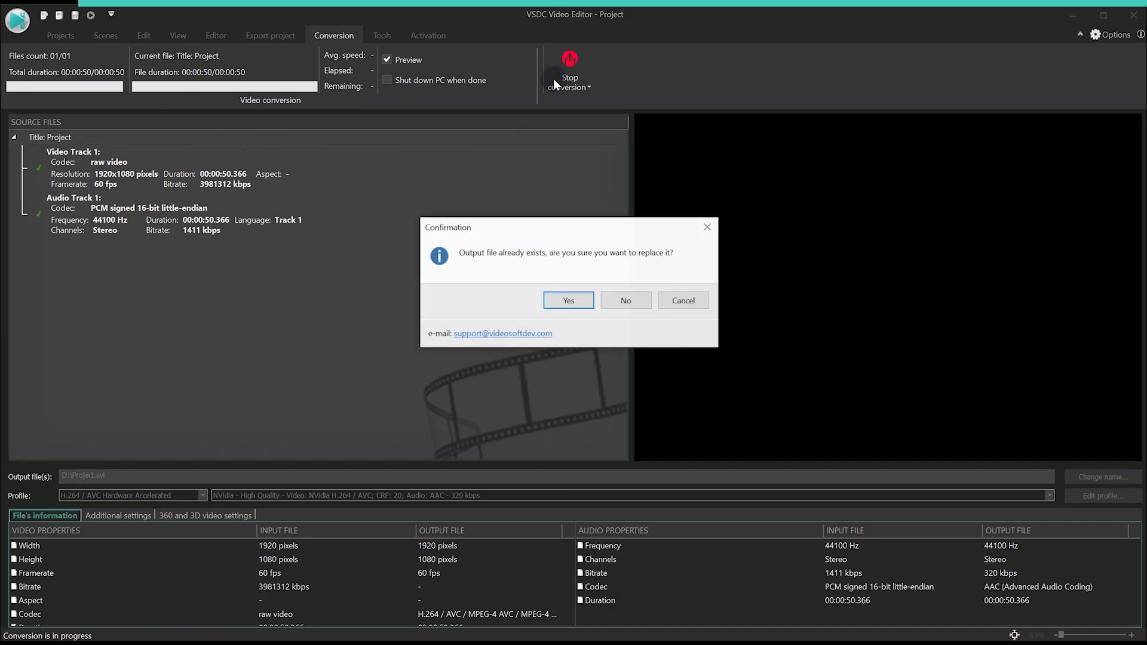
# After overwriting fails with a path error, re-export and rename the output to Project1.avi
pyautogui.click(564, 306)
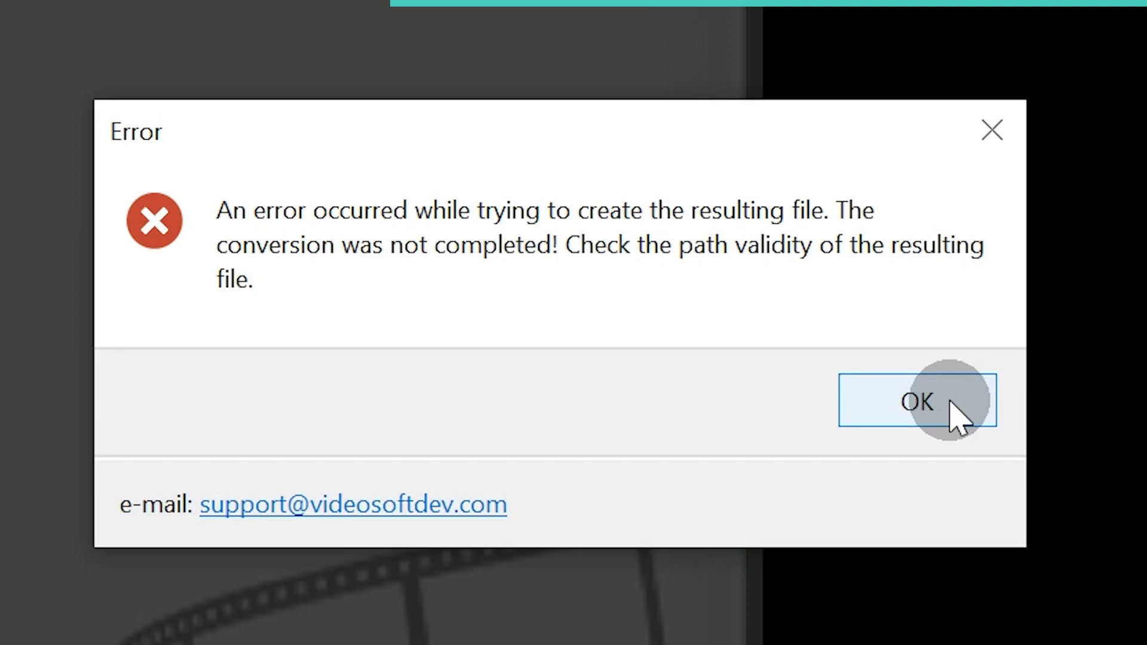
pyautogui.click(954, 410)
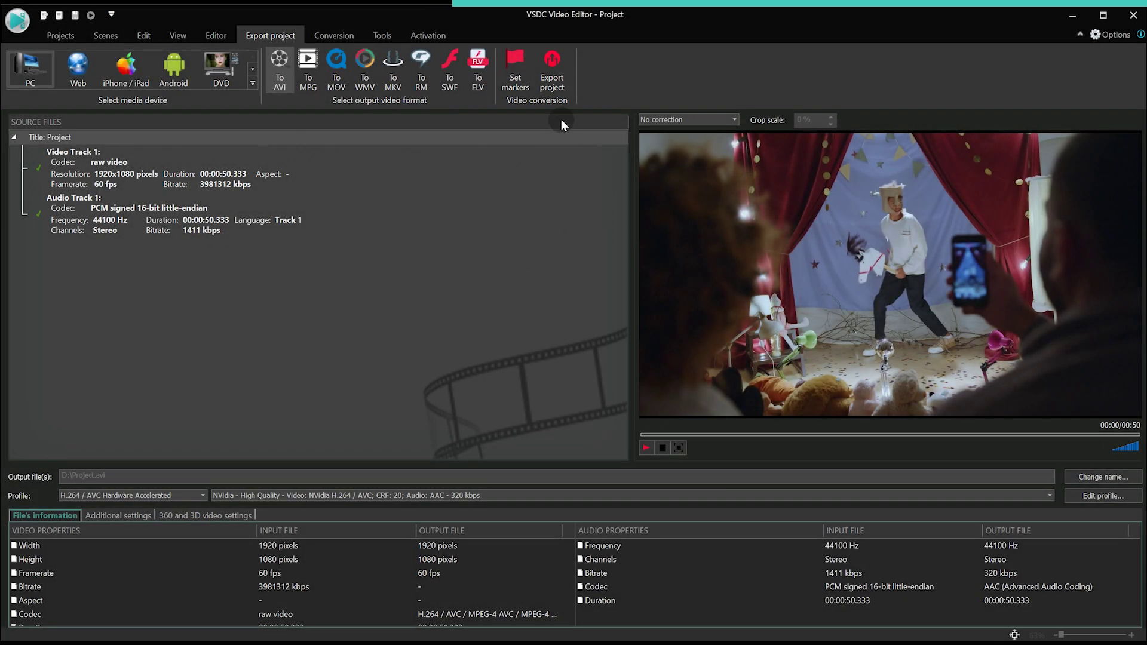
pyautogui.click(553, 72)
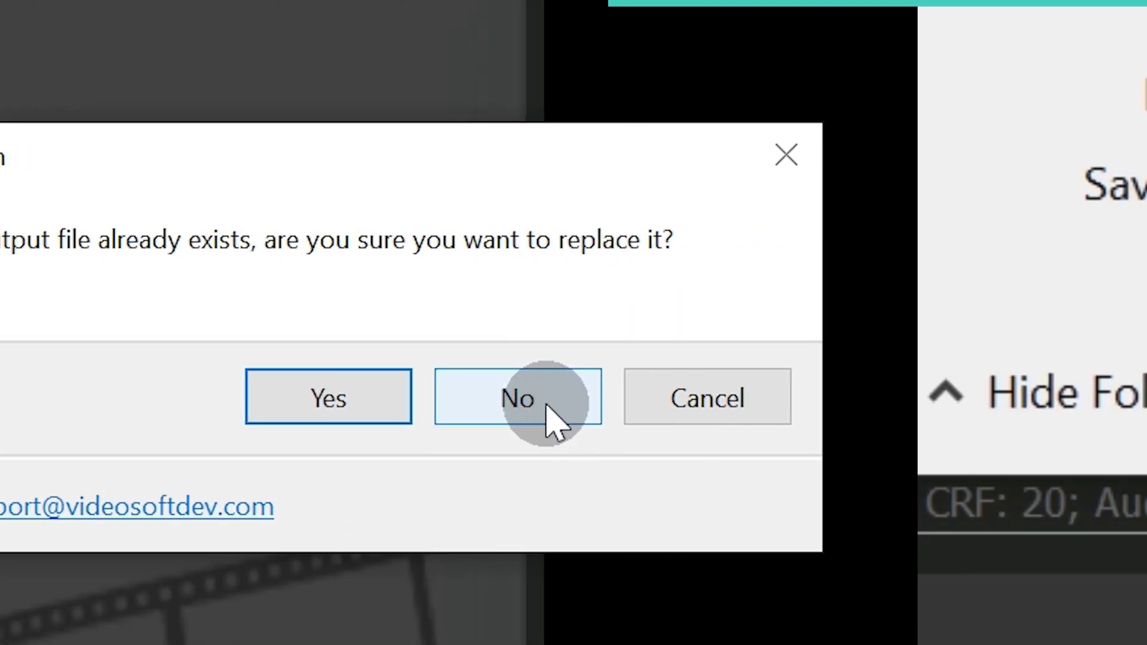
pyautogui.click(781, 417)
pyautogui.click(583, 86)
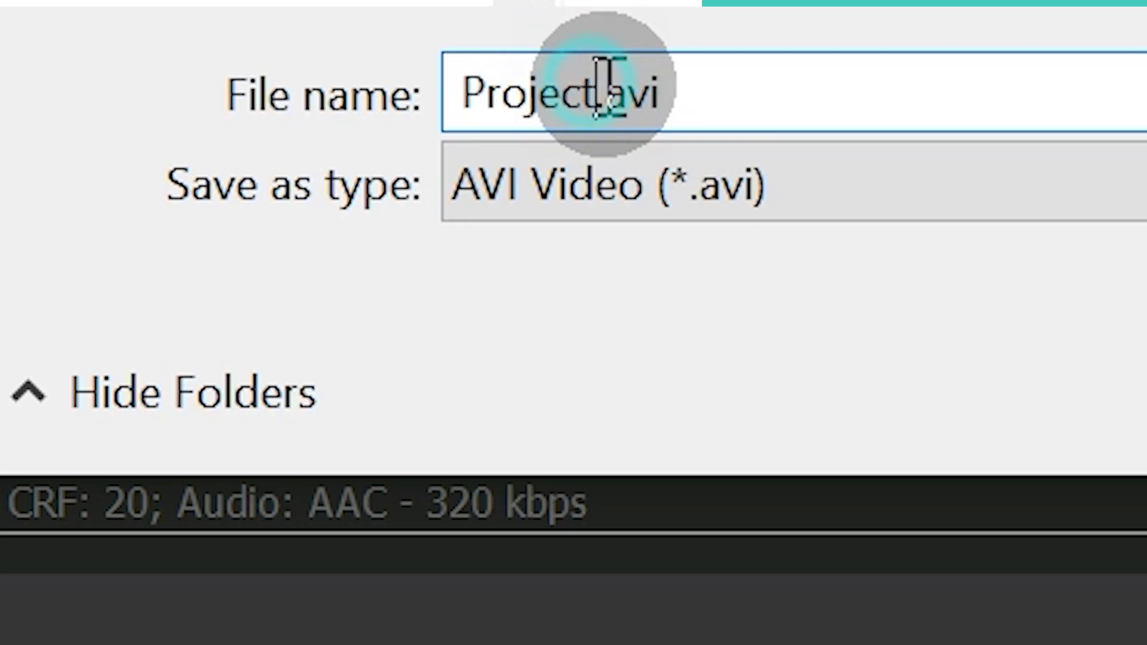
pyautogui.write('1')
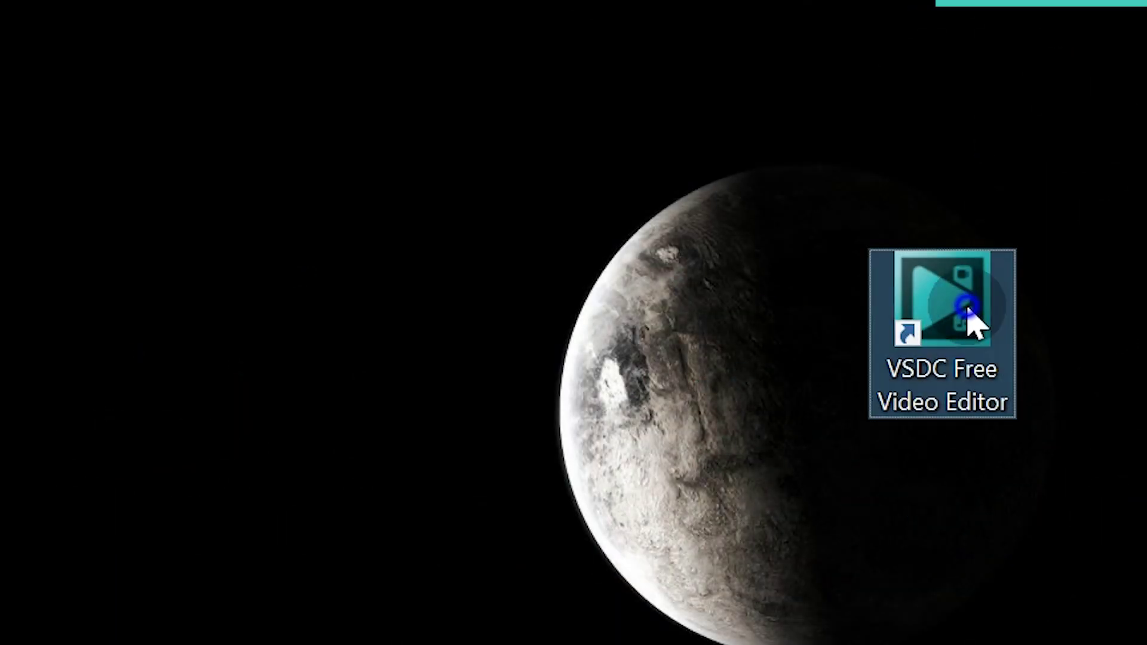
# Bring up the VSDC desktop shortcut's context menu to reach Run as administrator
pyautogui.rightClick(970, 308)
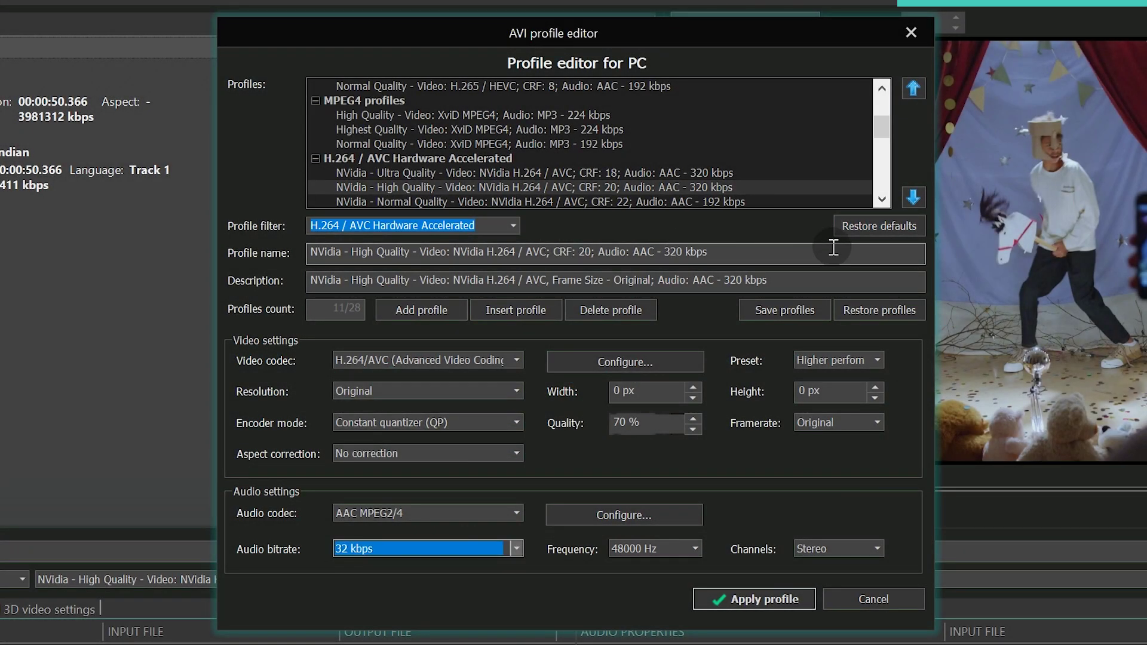
# Restore all export profiles to their defaults and select Ultra Quality H.264 / AVC
pyautogui.click(904, 228)
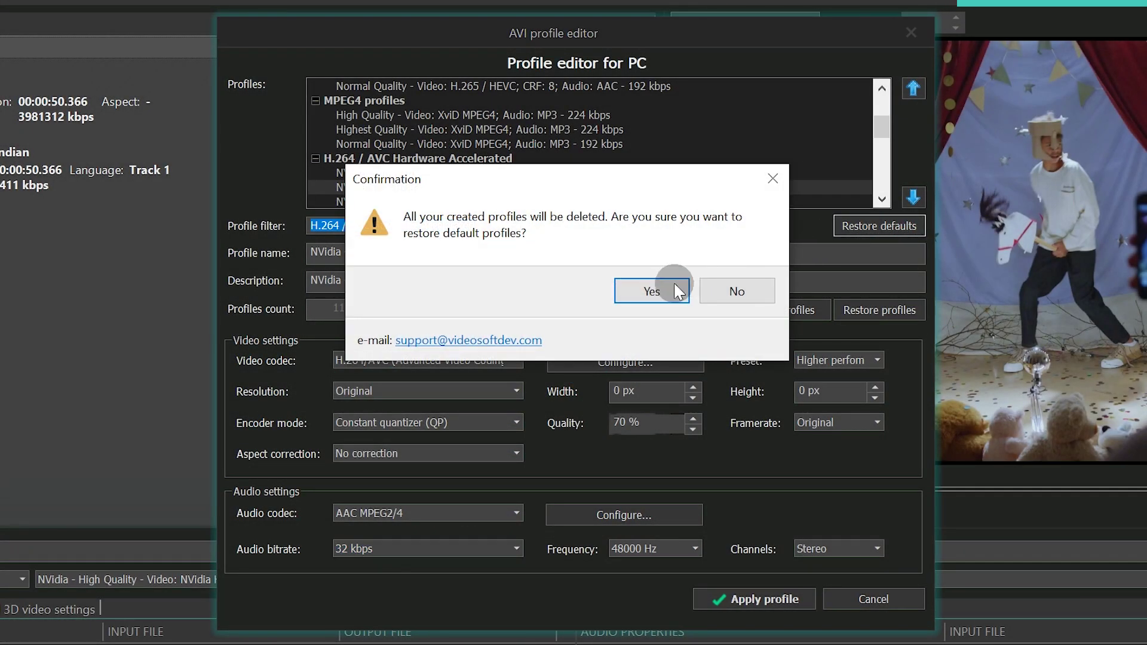
pyautogui.click(649, 293)
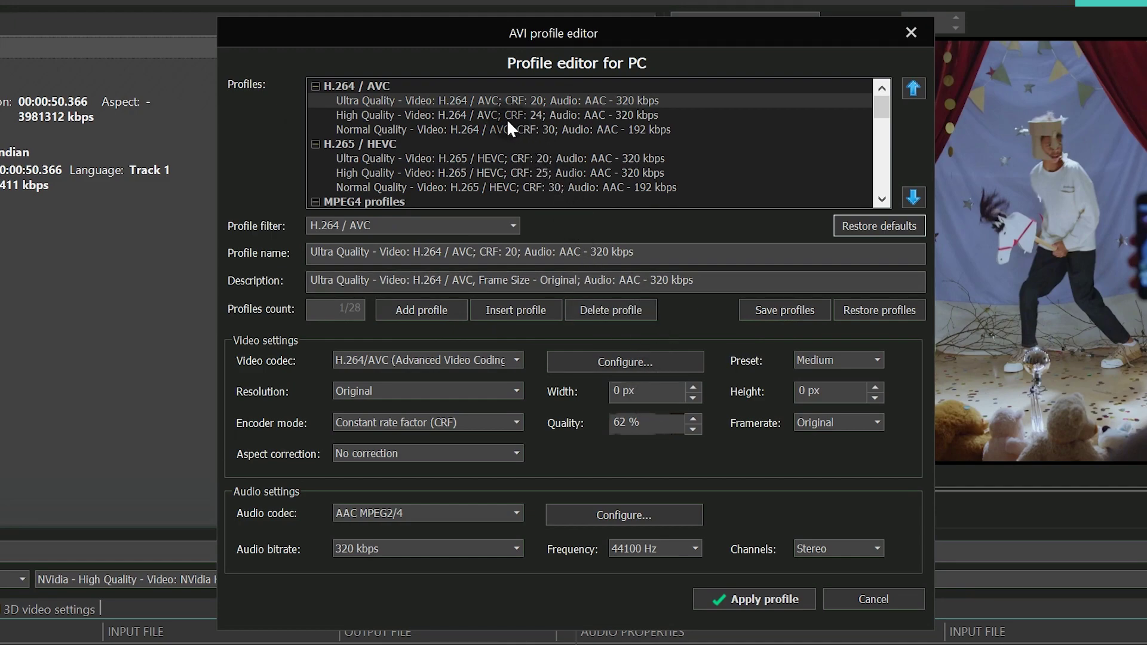
pyautogui.click(511, 99)
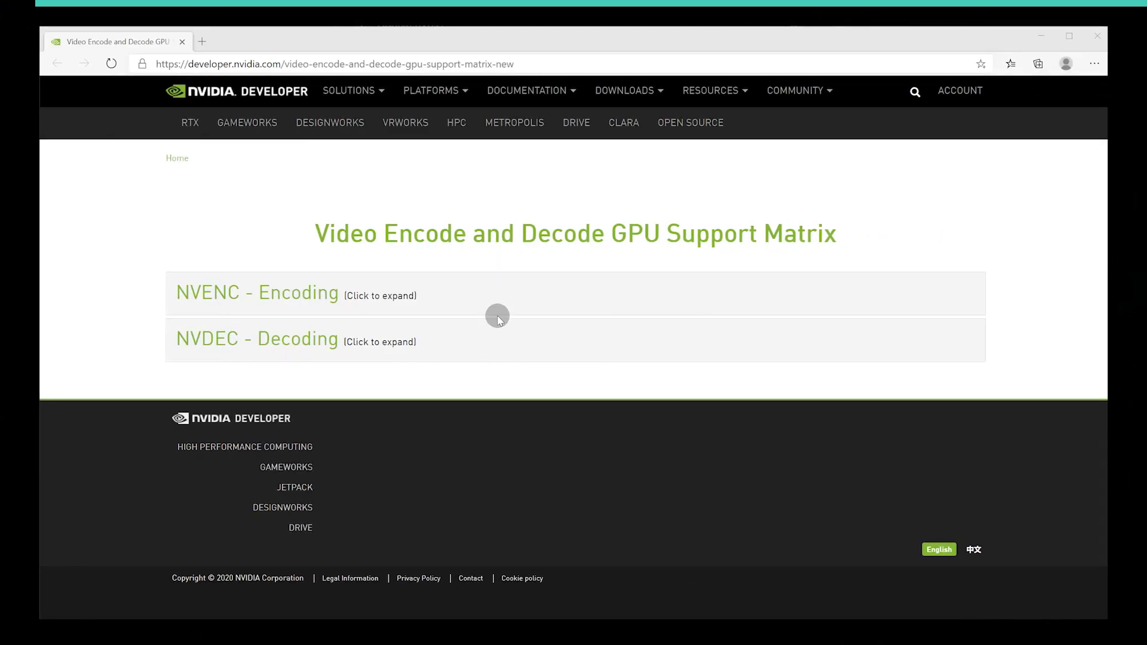
# Expand NVIDIA's NVENC encoding and NVDEC decoding GPU support tables
pyautogui.click(320, 300)
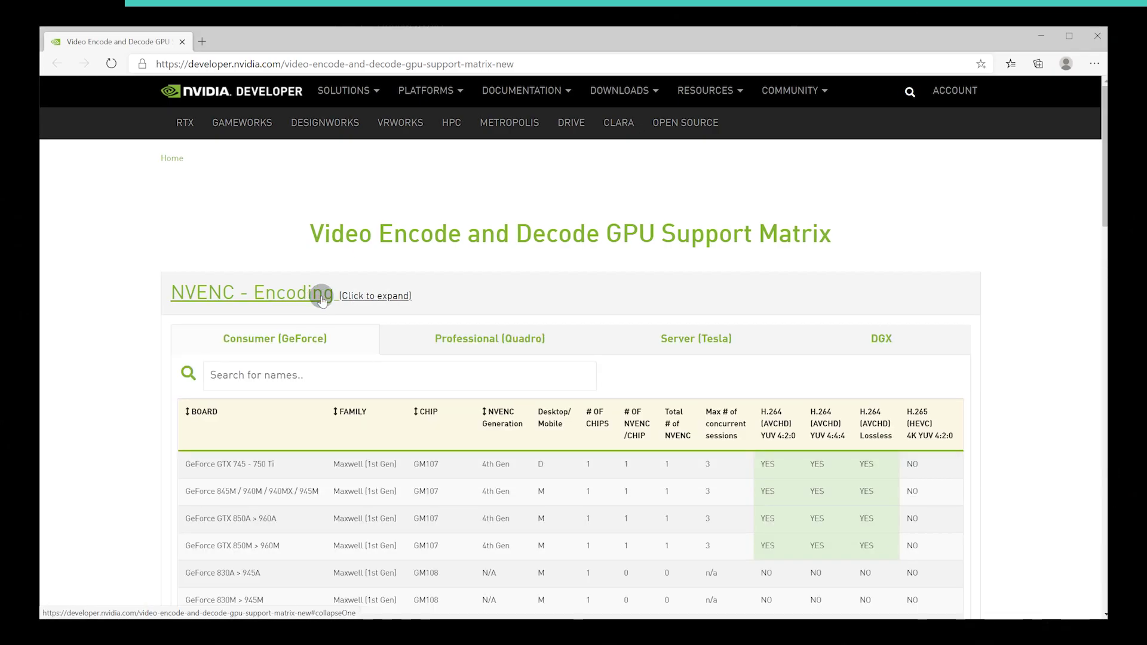
pyautogui.scroll(-2, 633, 321)
pyautogui.scroll(-4, 633, 309)
pyautogui.scroll(-3, 633, 307)
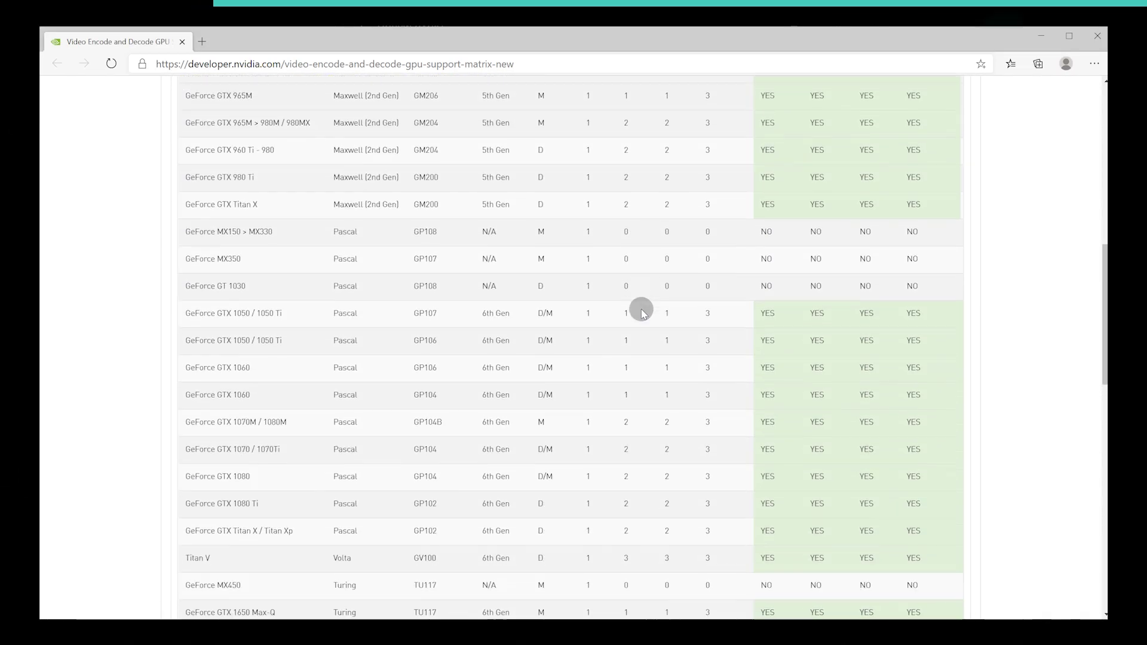
pyautogui.scroll(-3, 636, 309)
pyautogui.scroll(-1, 642, 309)
pyautogui.scroll(-3, 641, 310)
pyautogui.scroll(-2, 641, 309)
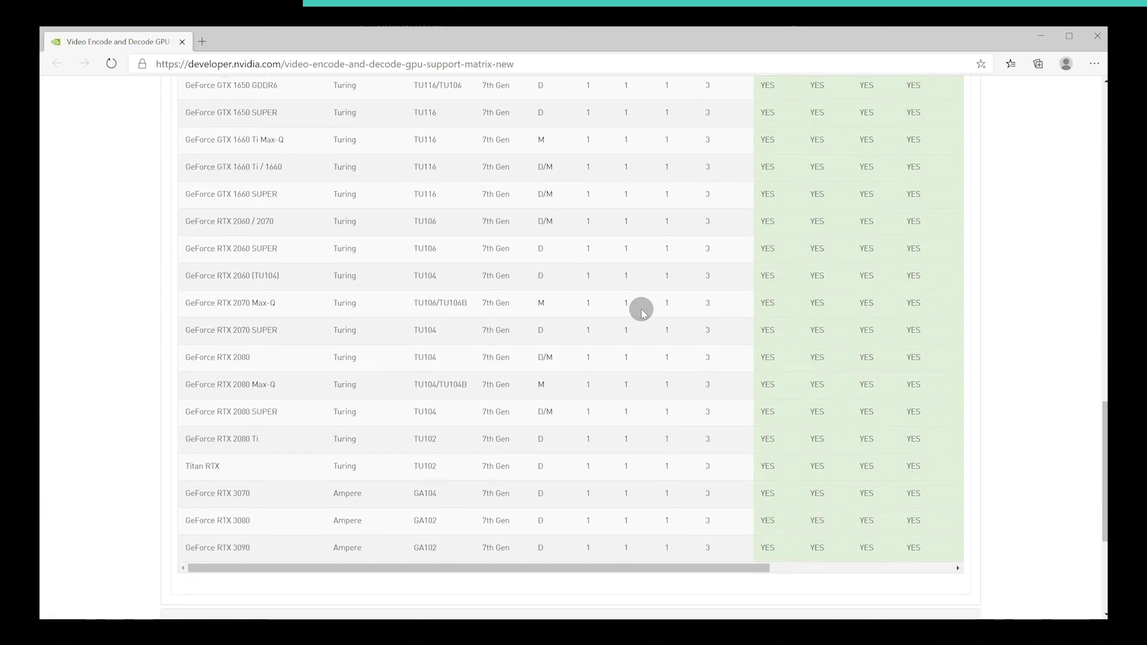
pyautogui.scroll(-2, 641, 310)
pyautogui.scroll(-2, 641, 309)
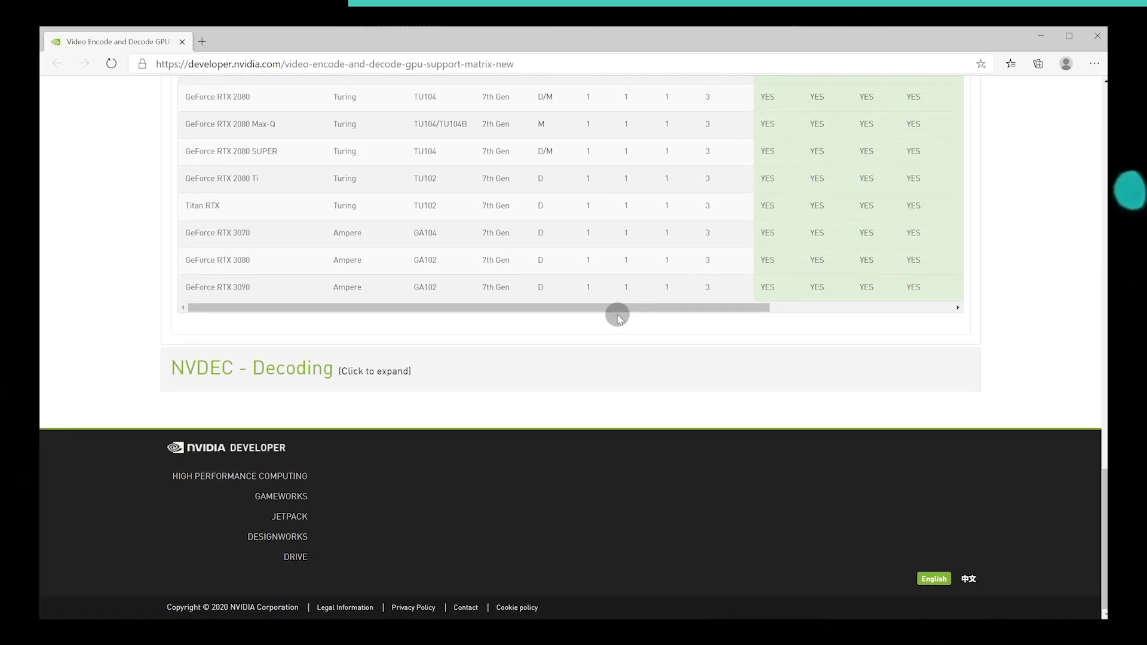
pyautogui.click(377, 371)
pyautogui.scroll(-3, 650, 359)
pyautogui.scroll(-1, 659, 351)
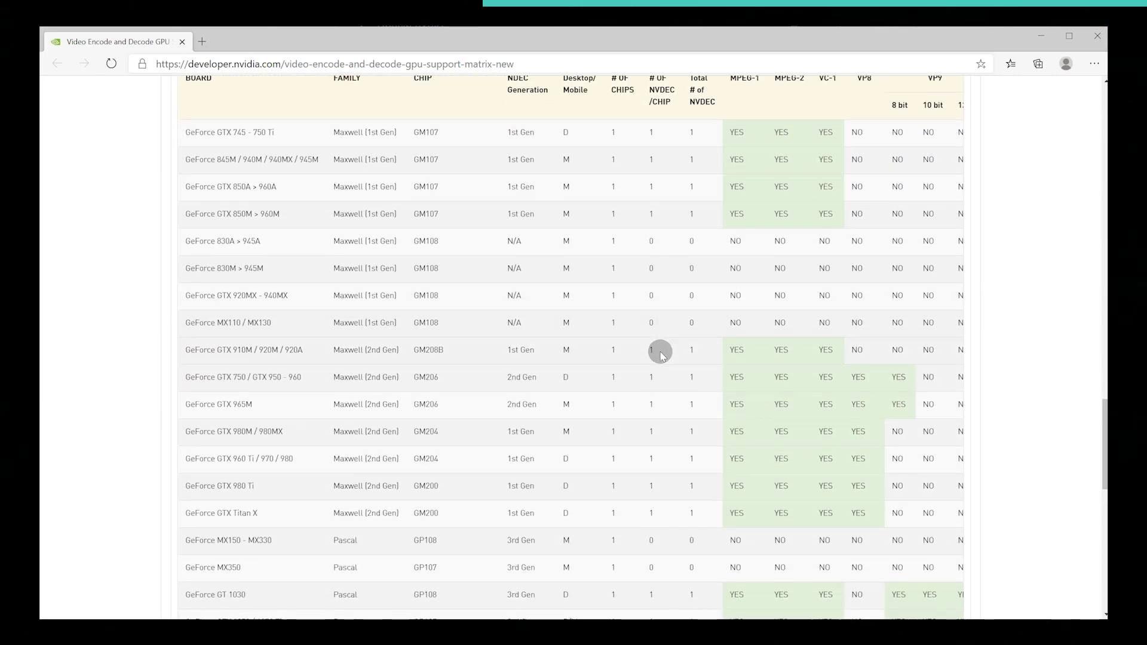
pyautogui.scroll(-3, 660, 352)
pyautogui.scroll(-3, 659, 352)
pyautogui.scroll(-1, 660, 352)
pyautogui.scroll(-2, 660, 352)
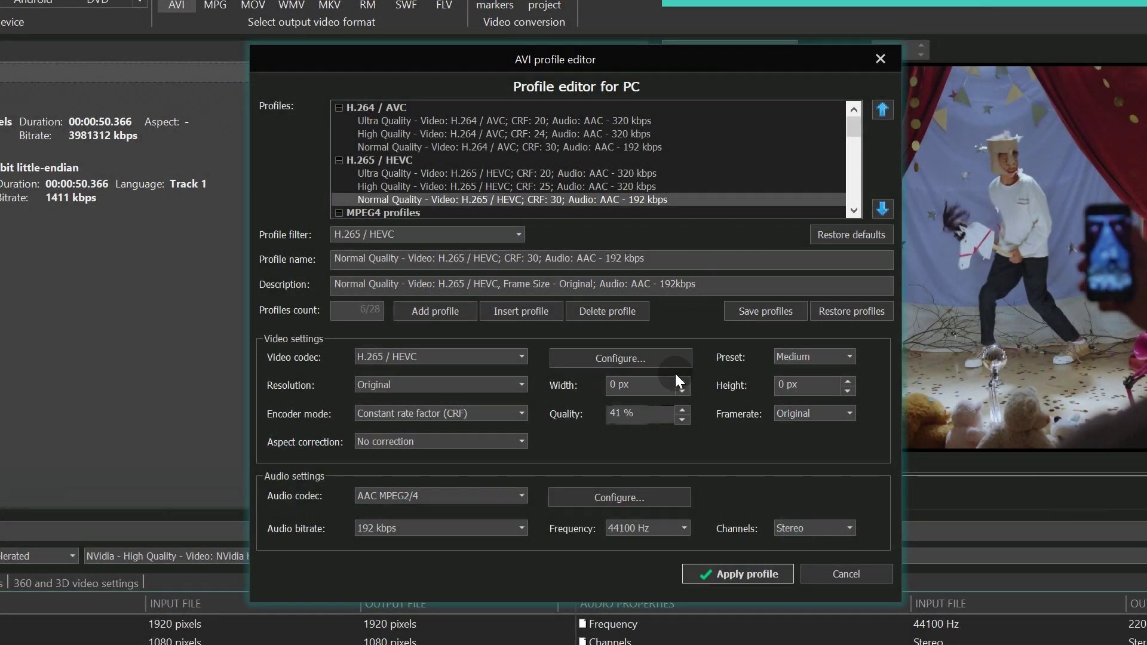
# Open the H.265 codec configuration and review its Frames, Quantization and VUI settings
pyautogui.click(660, 363)
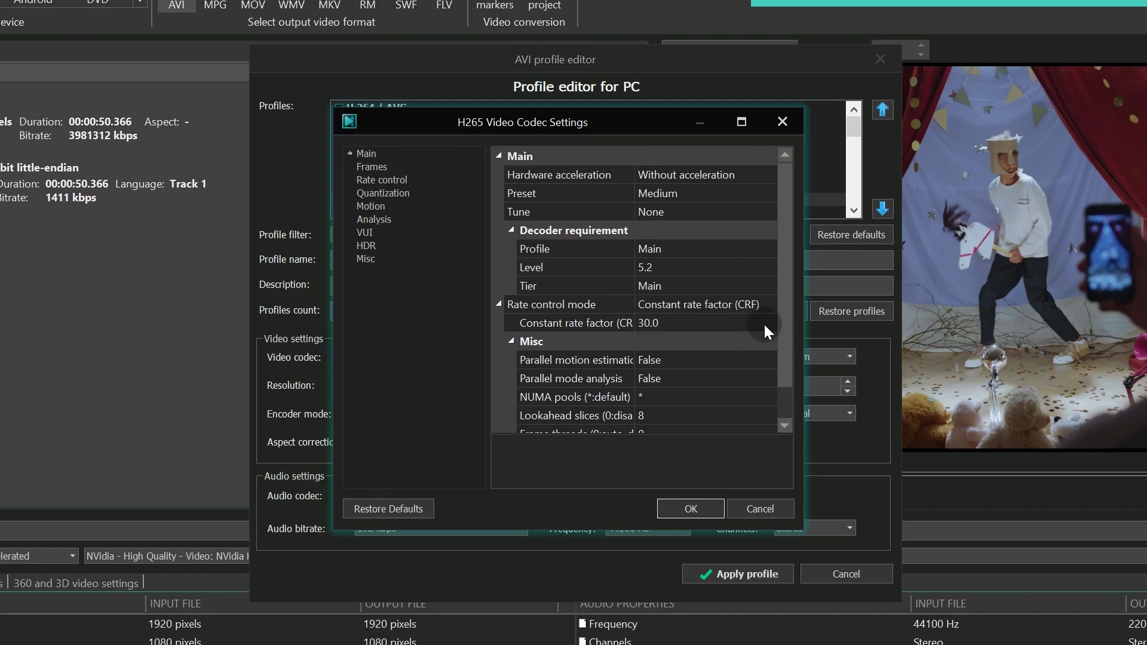
pyautogui.moveTo(786, 230)
pyautogui.mouseDown()
pyautogui.moveTo(782, 261)
pyautogui.moveTo(788, 215)
pyautogui.mouseUp()
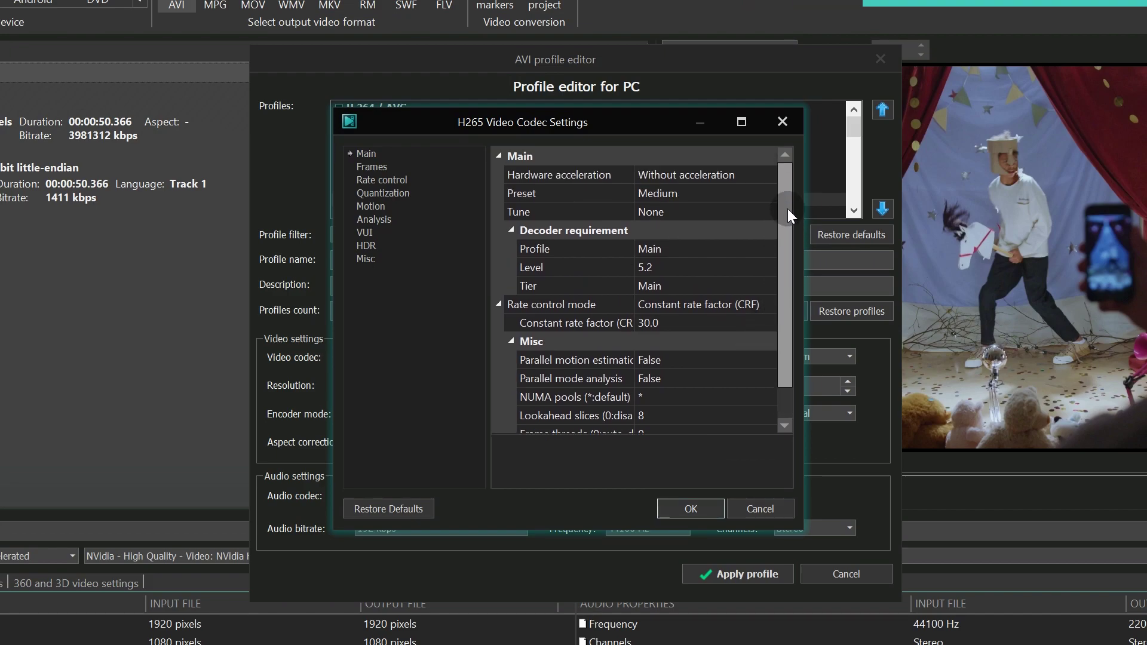
pyautogui.click(372, 169)
pyautogui.click(369, 194)
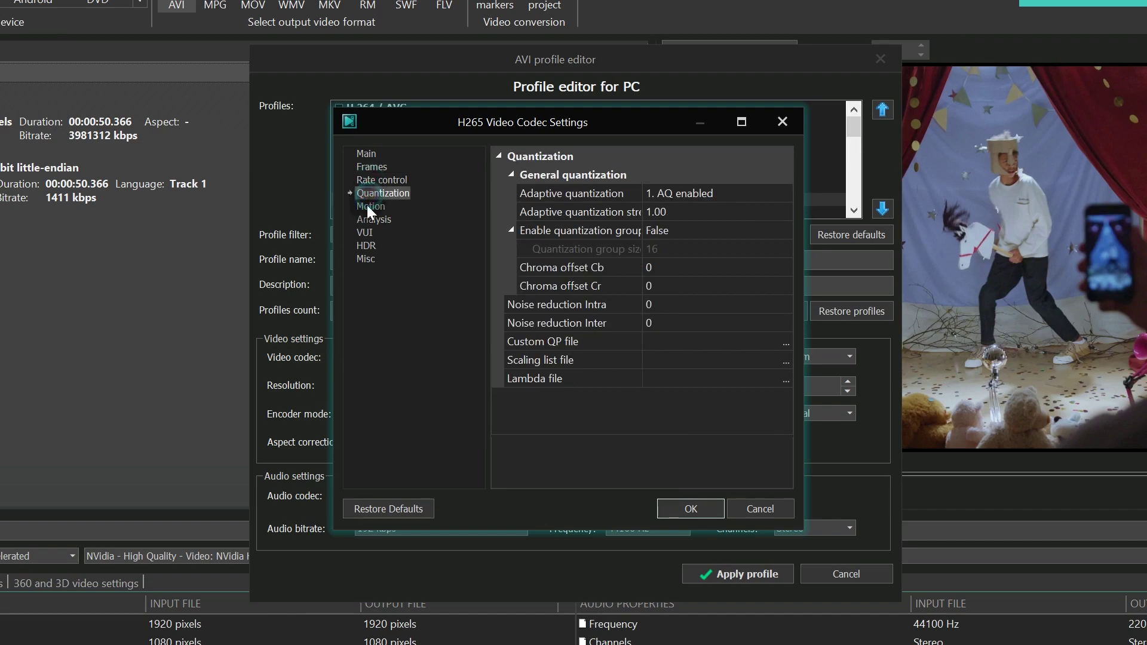
pyautogui.click(371, 219)
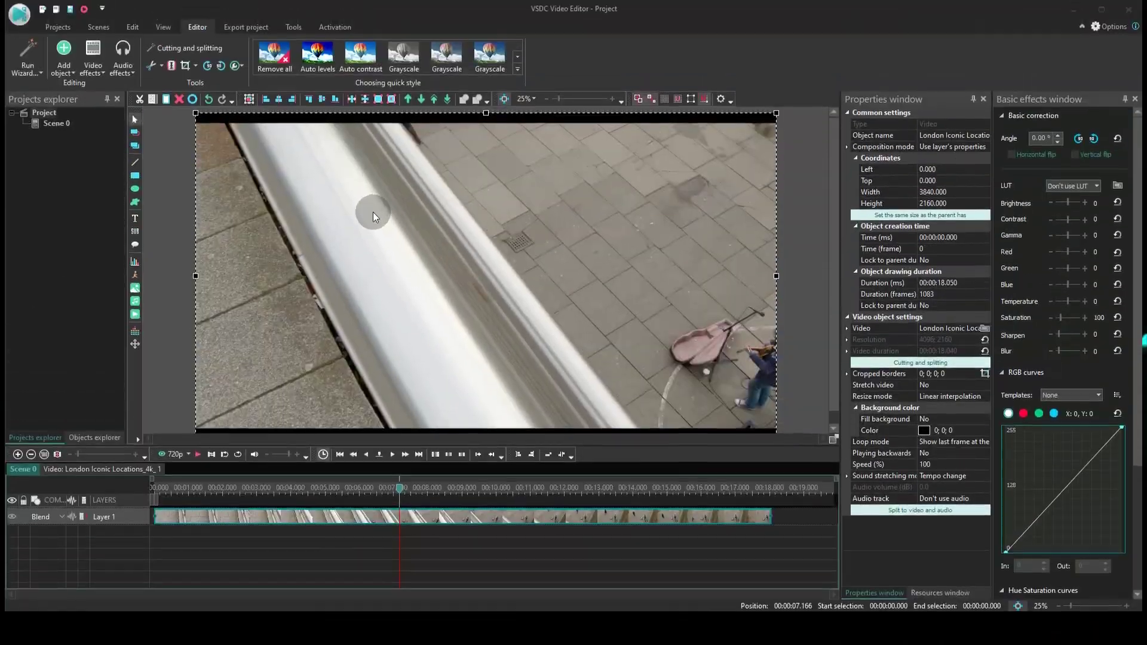
# Choose Pack project on the Projects ribbon to bundle the project for transfer
pyautogui.click(58, 27)
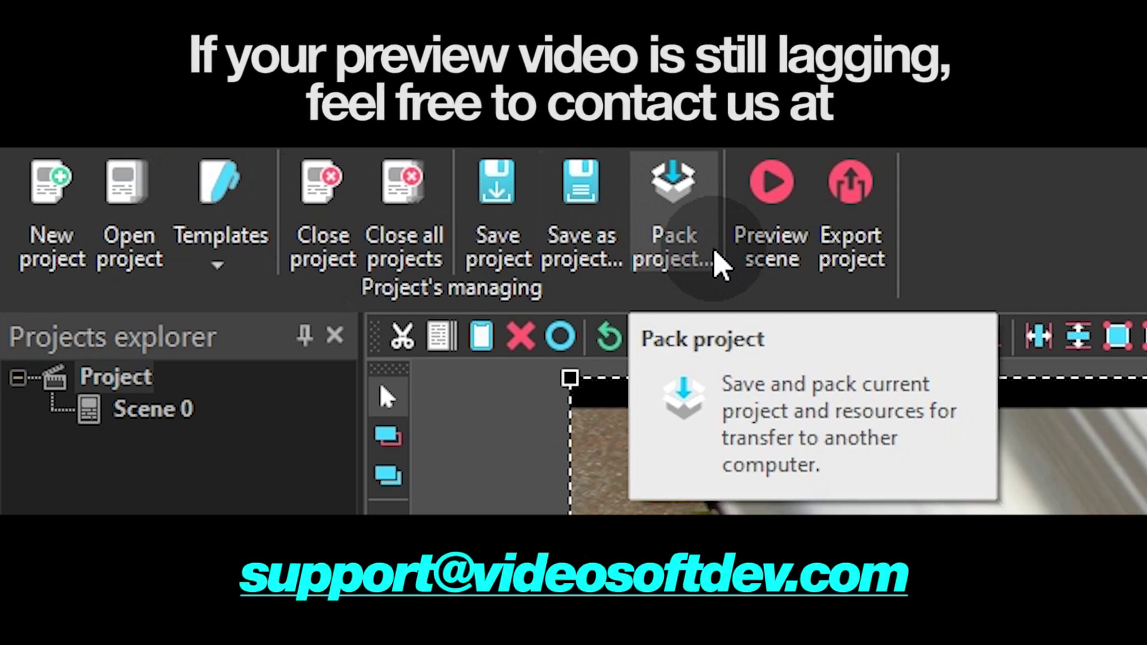
pyautogui.click(714, 253)
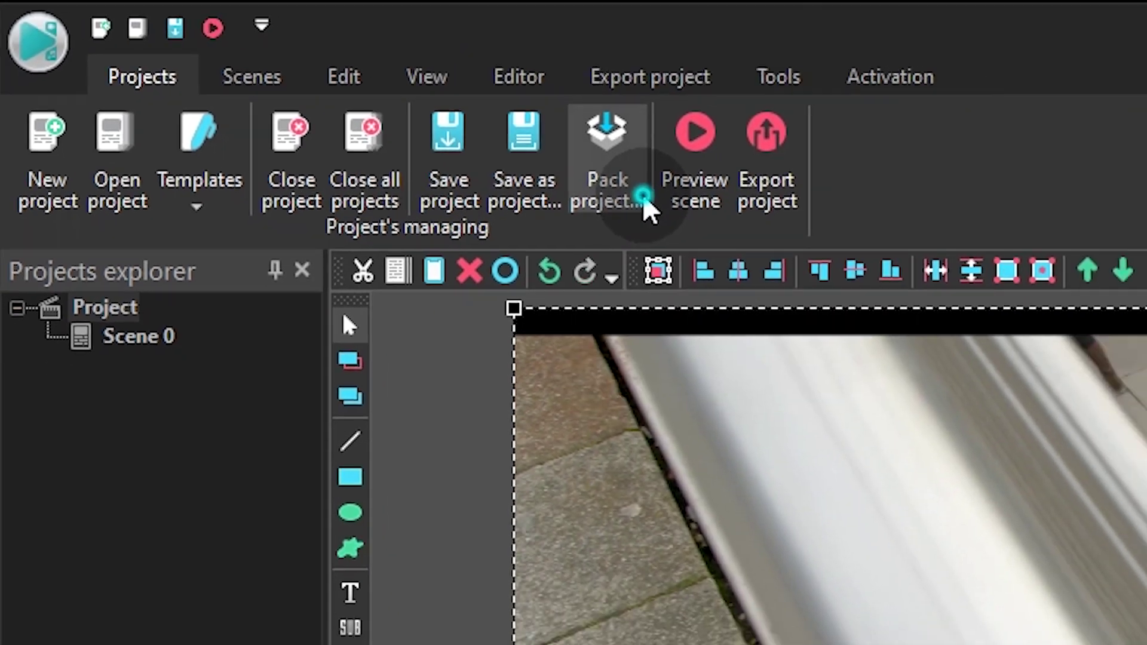